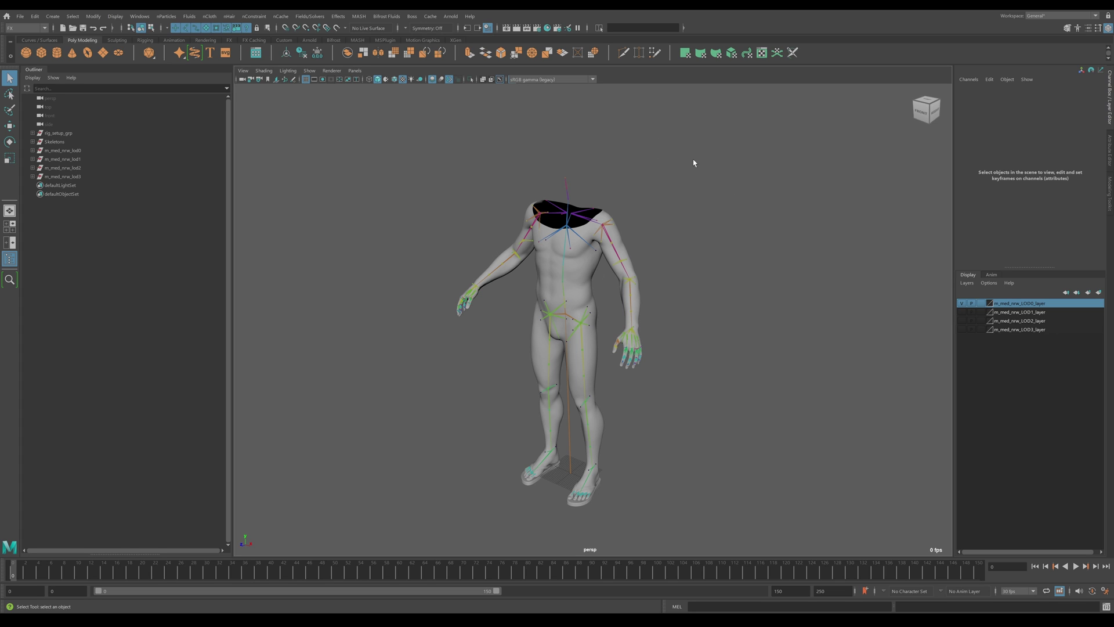
- Inspect the body mesh and the flip-flops mesh, then clear the selection
{"action": "left_click", "coordinate": [591, 314]}
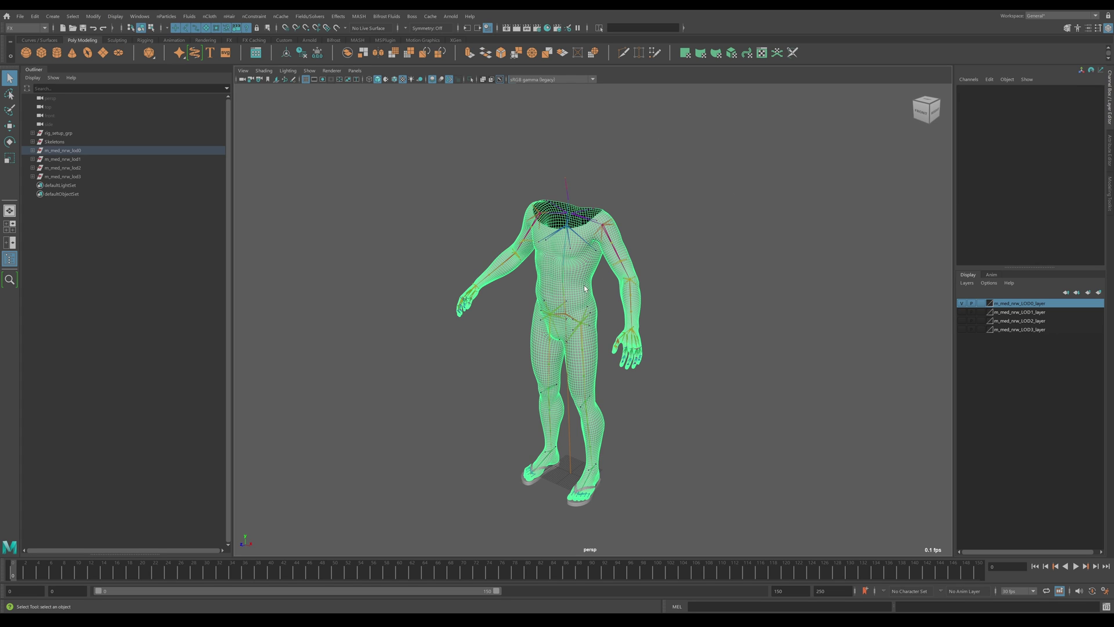
{"action": "left_click", "coordinate": [582, 509]}
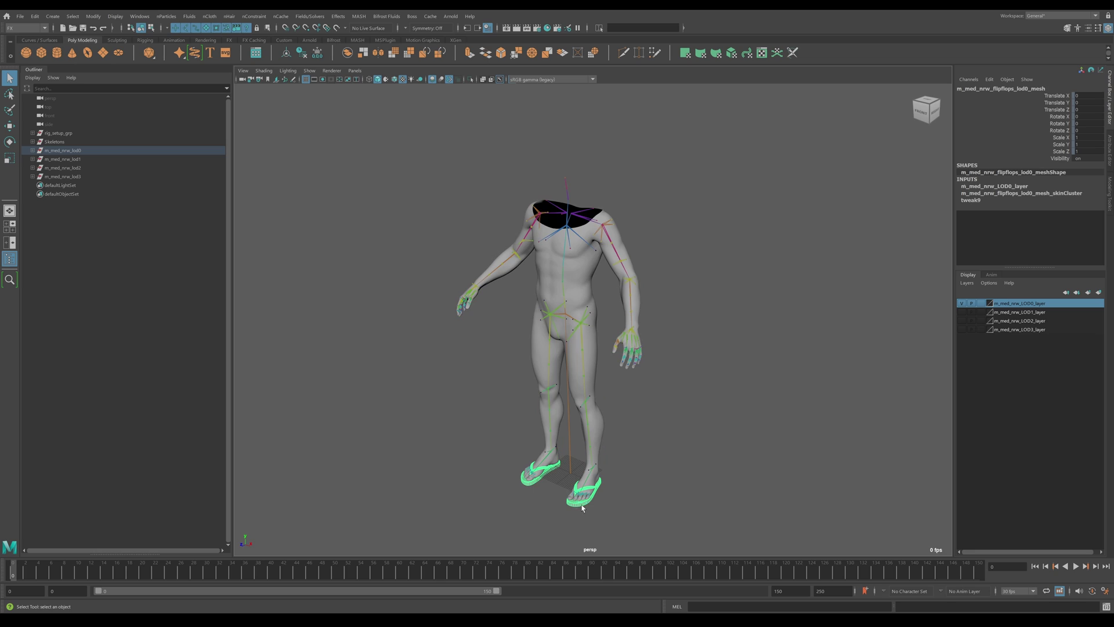
{"action": "left_click", "coordinate": [668, 494]}
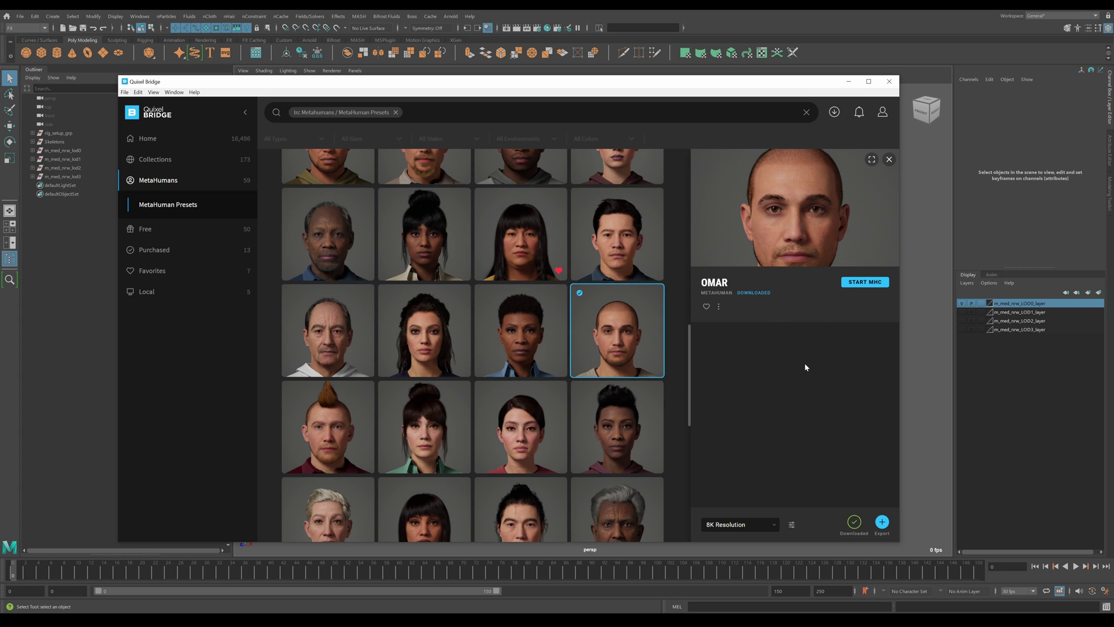
- Open the Omar preset's Download Settings and view its MODELS download options
{"action": "left_click", "coordinate": [791, 524]}
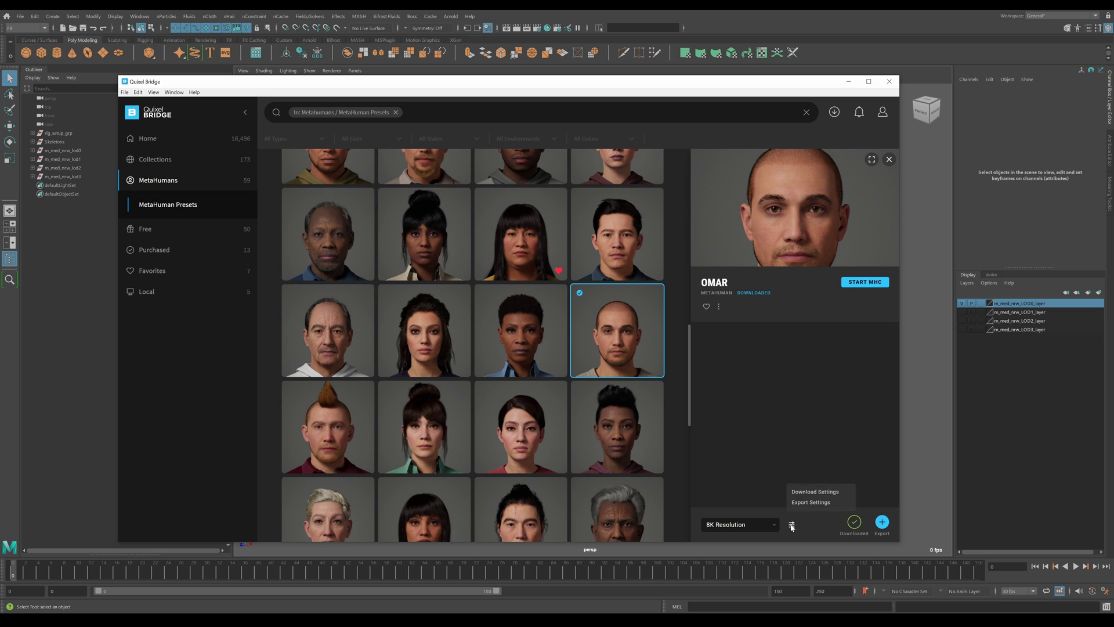
{"action": "left_click", "coordinate": [812, 492]}
{"action": "left_click", "coordinate": [752, 180]}
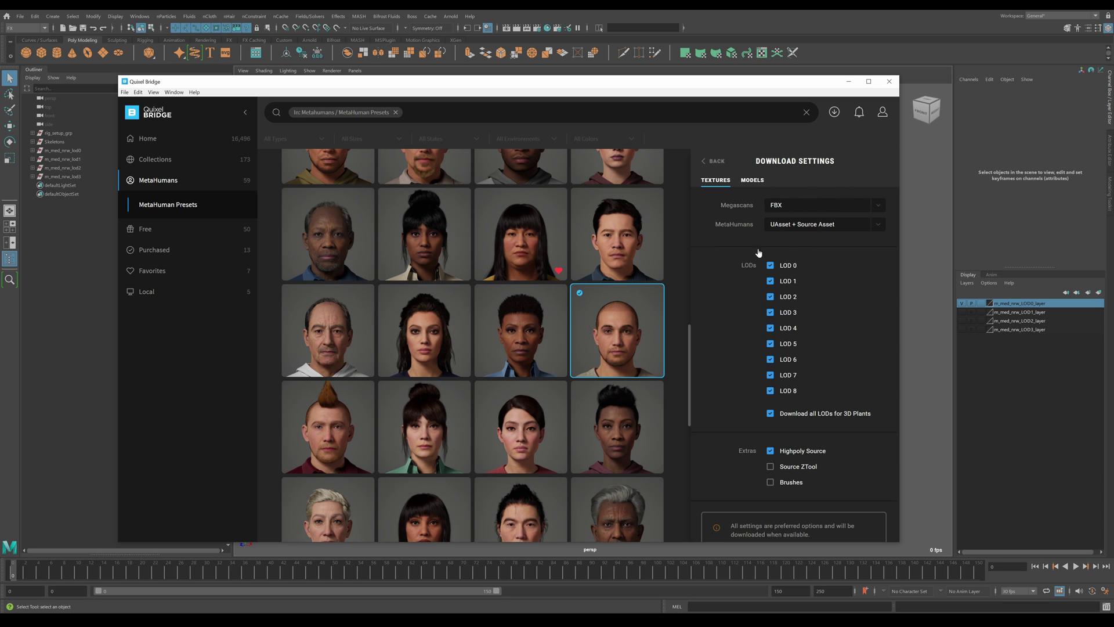
{"action": "left_click", "coordinate": [753, 180]}
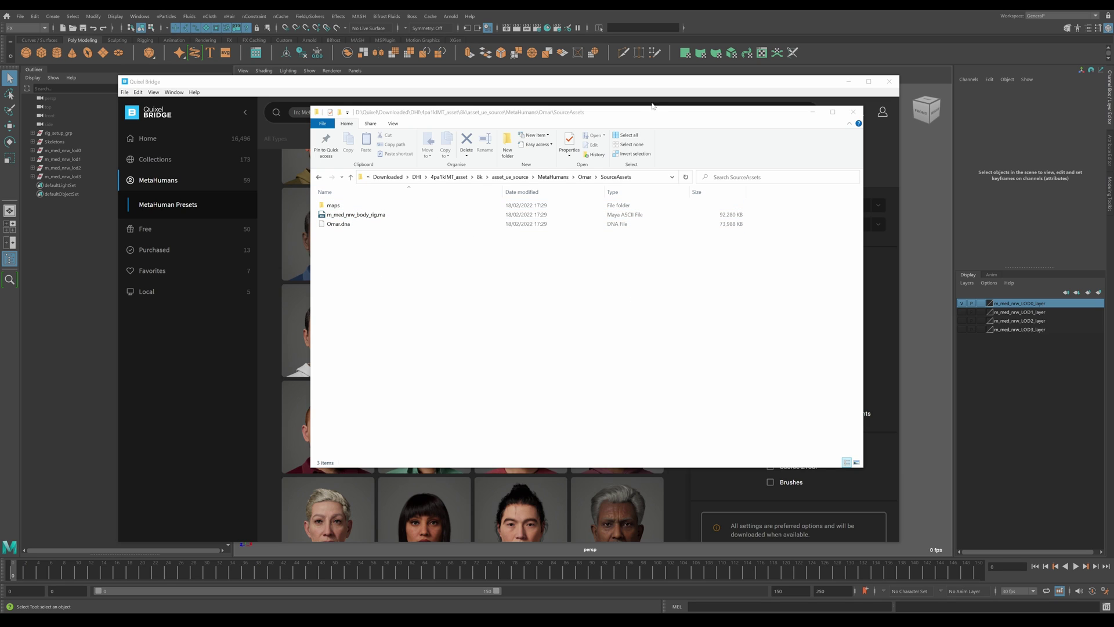
- Rearrange the Explorer and Bridge windows, return to Omar's asset details and locate its files
{"action": "left_click_drag", "start_coordinate": [665, 118], "coordinate": [509, 121]}
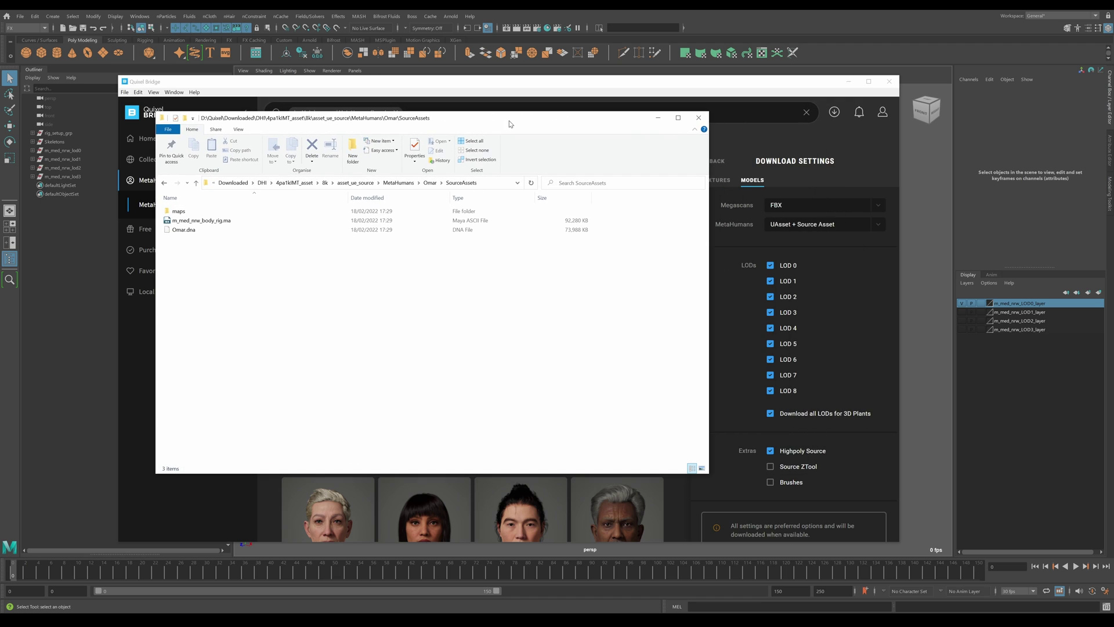
{"action": "left_click", "coordinate": [748, 86]}
{"action": "left_click_drag", "start_coordinate": [747, 86], "coordinate": [869, 68]}
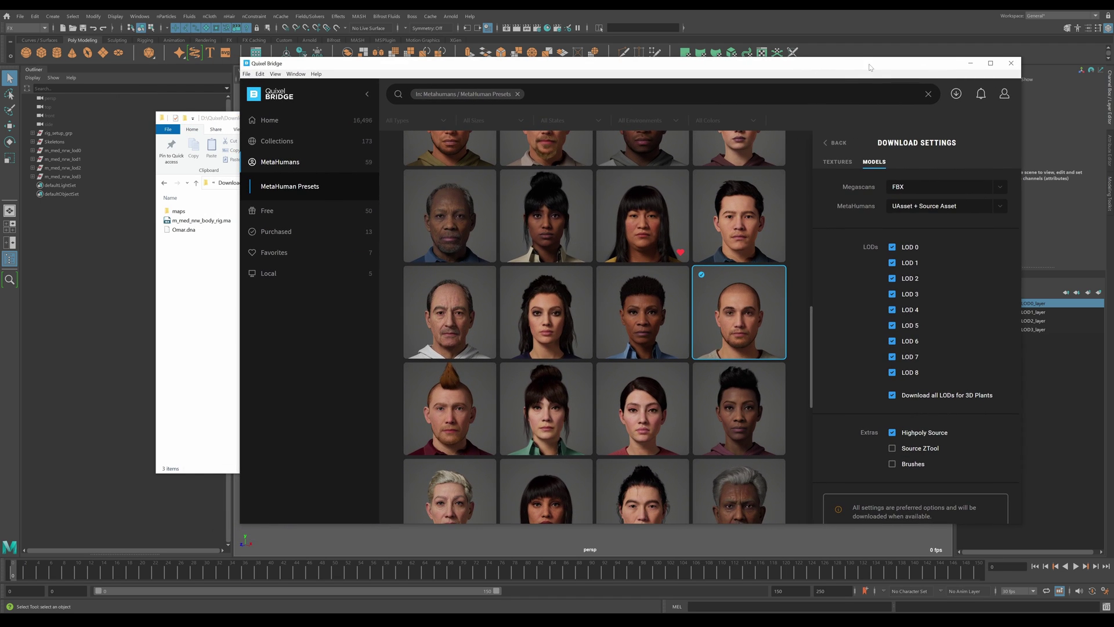
{"action": "left_click", "coordinate": [832, 144]}
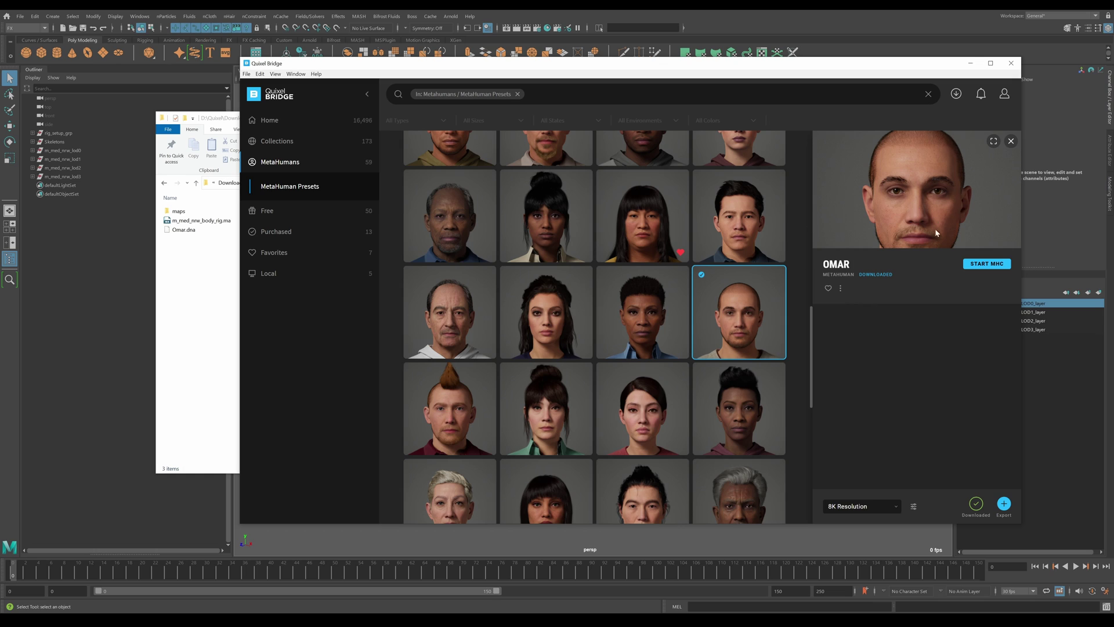
{"action": "left_click", "coordinate": [840, 289]}
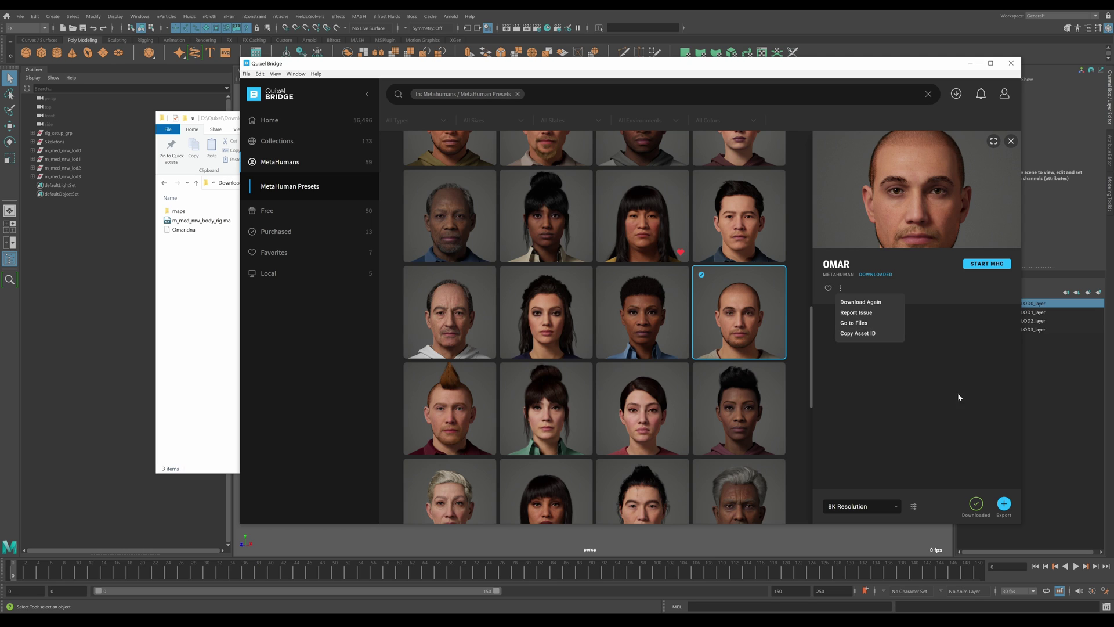
{"action": "left_click", "coordinate": [190, 353]}
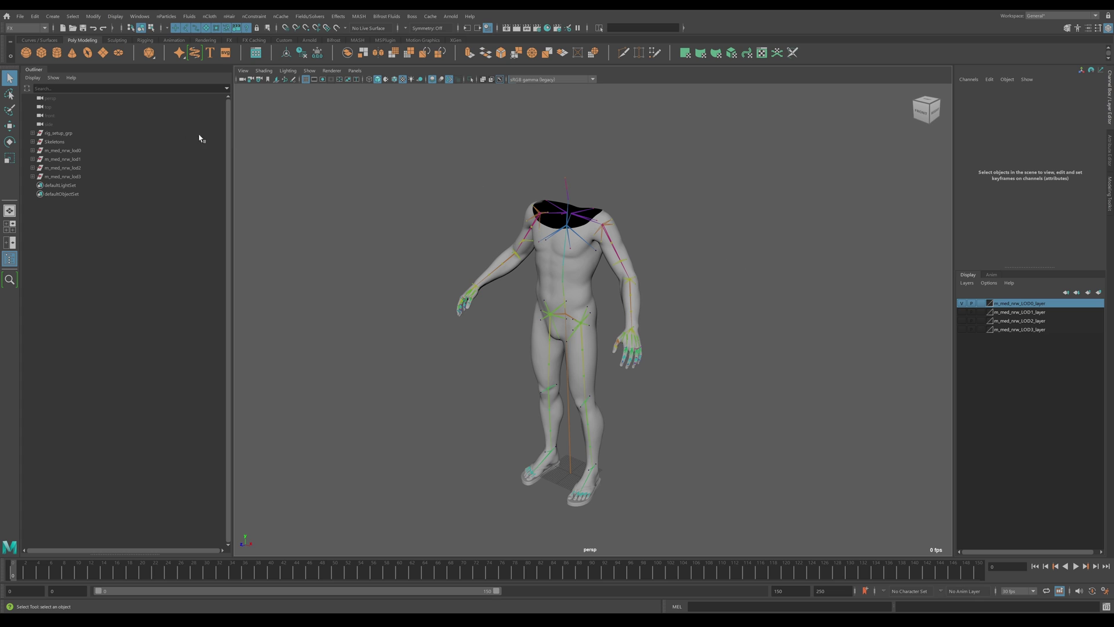
{"action": "left_click", "coordinate": [55, 142]}
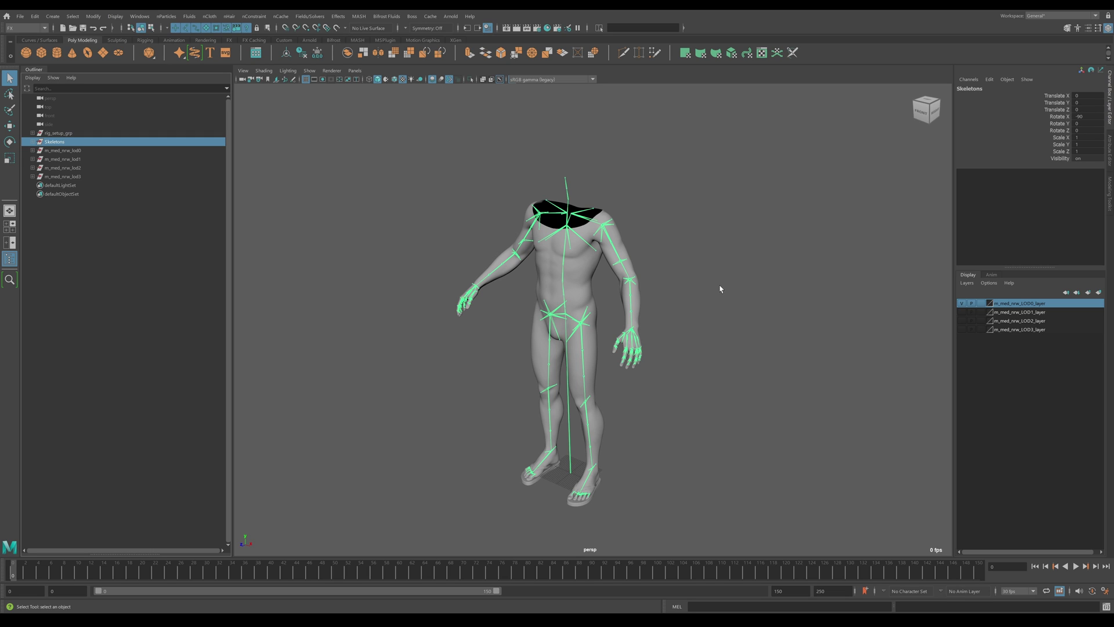
{"action": "left_click", "coordinate": [702, 283]}
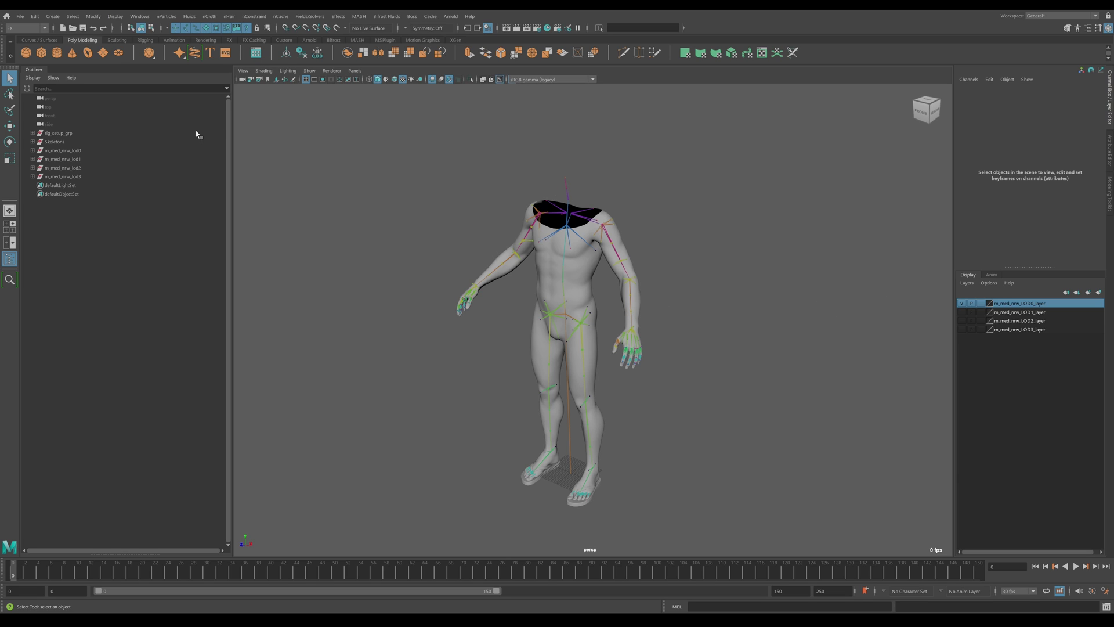
- Expand m_med_nrw_lod0, check the body and flip-flops meshes, then select m_med_nrw_combined_lod0_mesh
{"action": "left_click", "coordinate": [64, 152]}
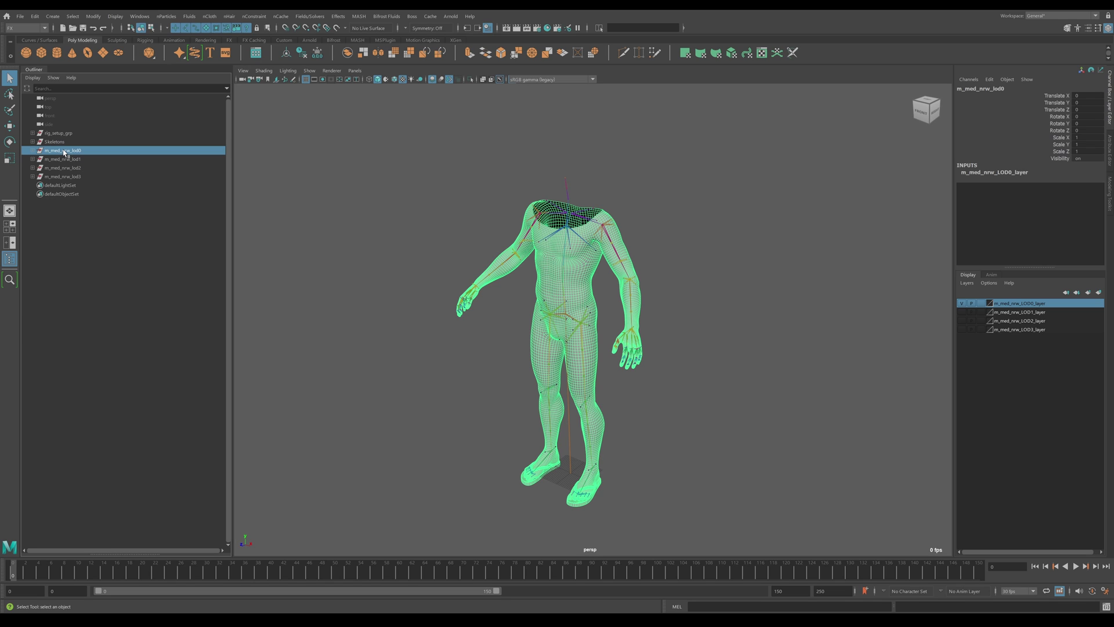
{"action": "left_click", "coordinate": [33, 150]}
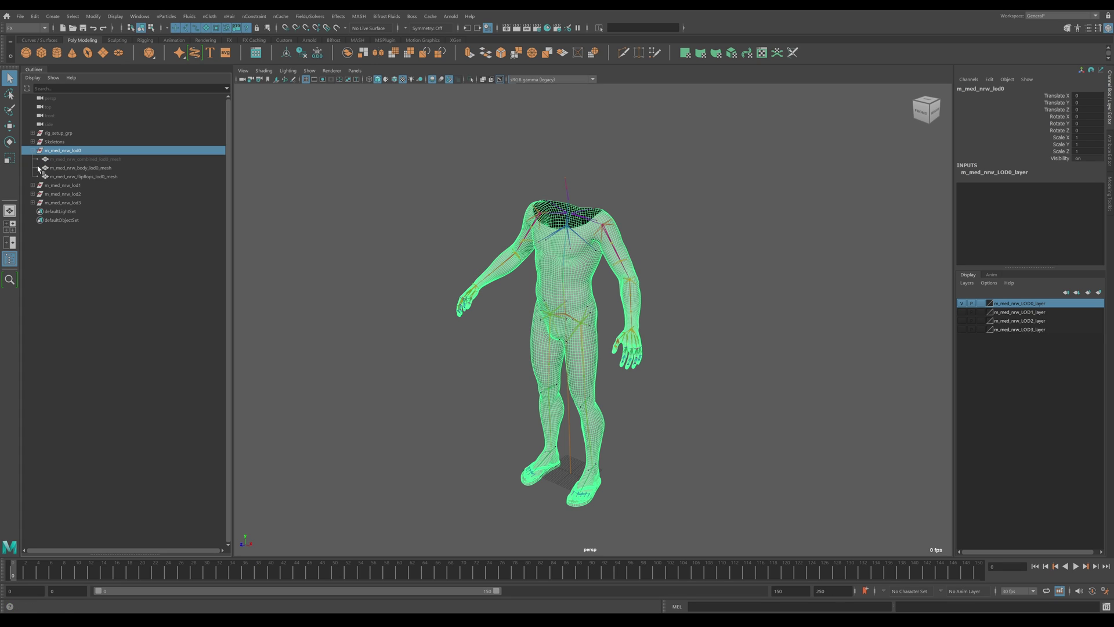
{"action": "left_click", "coordinate": [74, 168]}
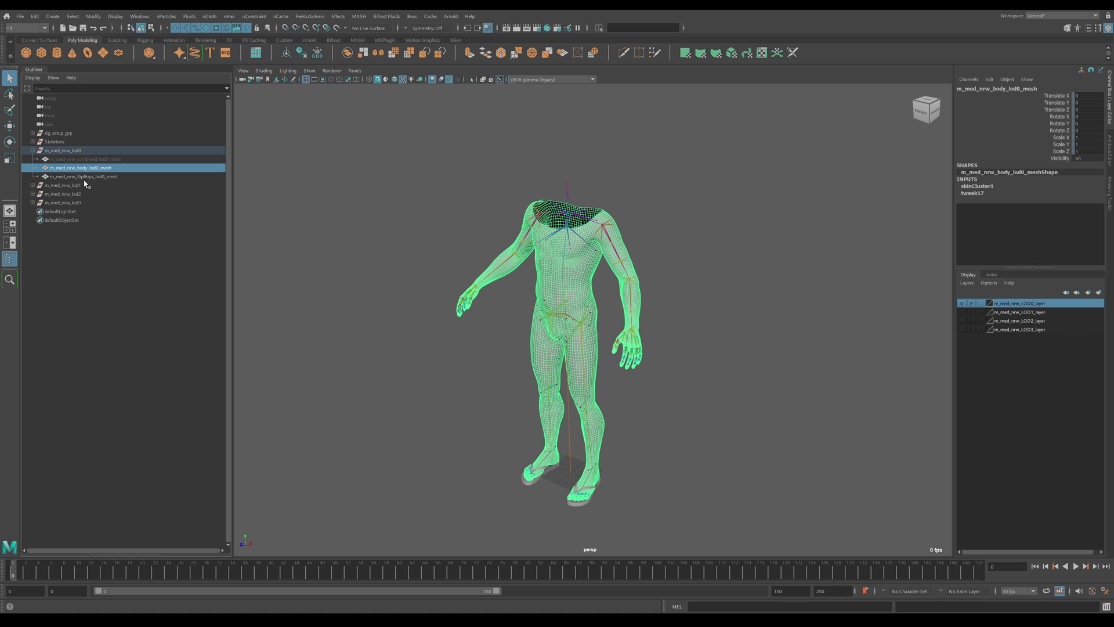
{"action": "left_click", "coordinate": [87, 177]}
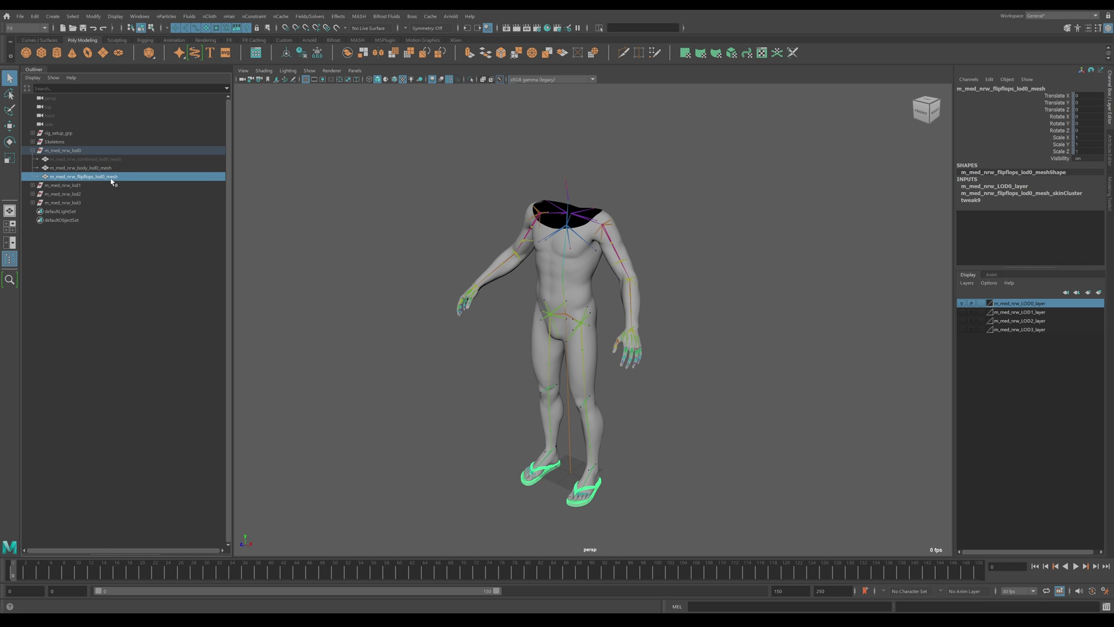
{"action": "left_click", "coordinate": [73, 159]}
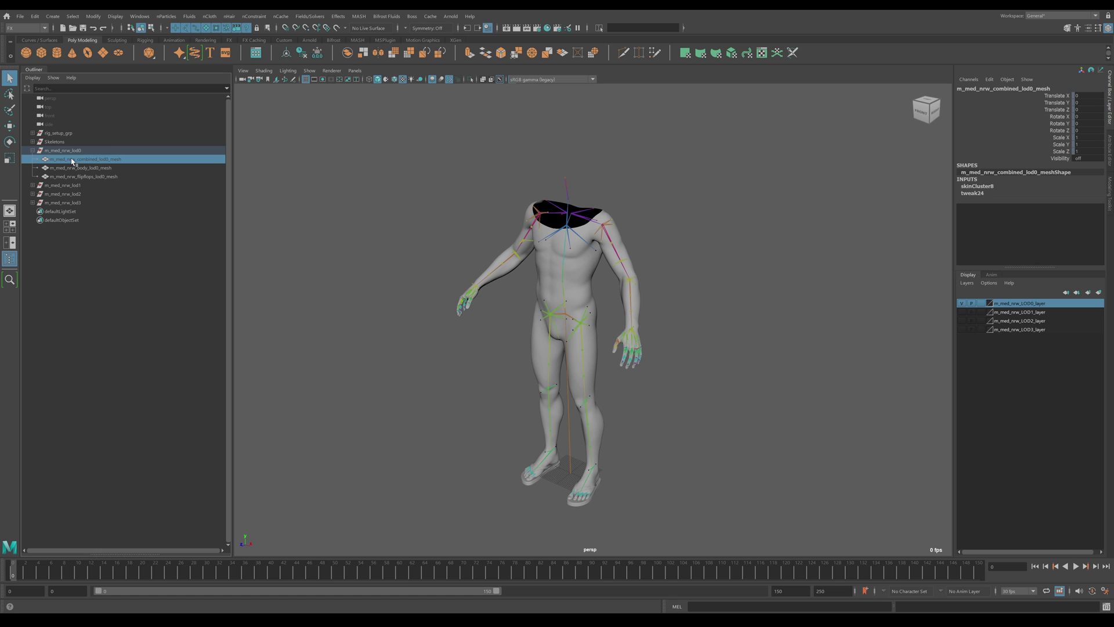
- Unhide the combined lod0 mesh with Shift+H and reselect it
{"action": "key", "text": "h"}
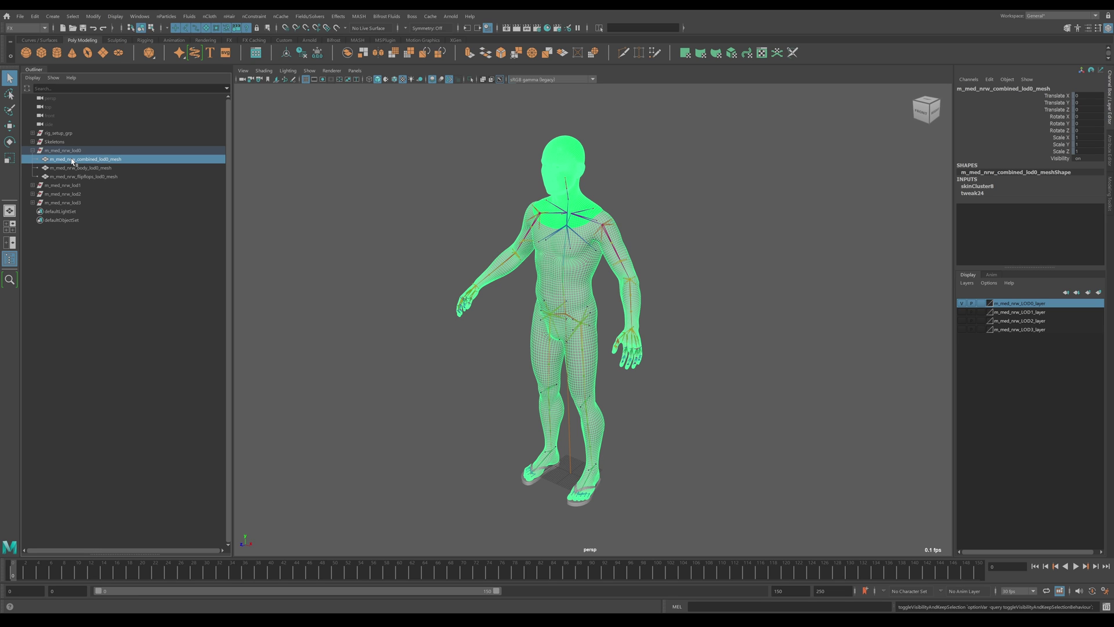
{"action": "left_click", "coordinate": [743, 244]}
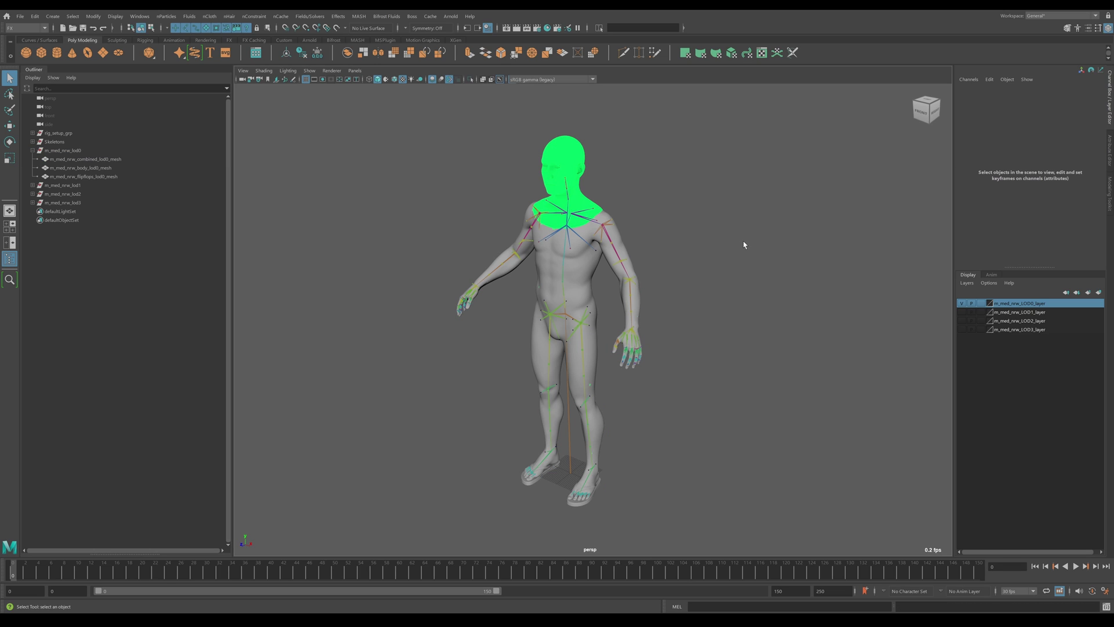
{"action": "left_click", "coordinate": [579, 199]}
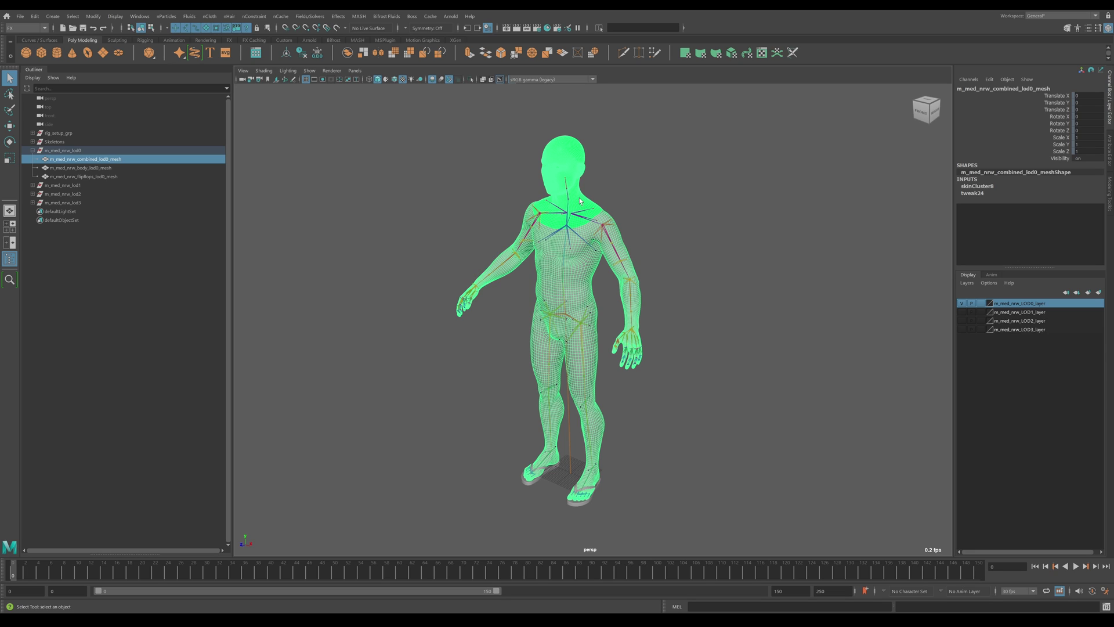
- Assign the existing lambert1 material to the combined mesh
{"action": "right_click", "coordinate": [580, 198]}
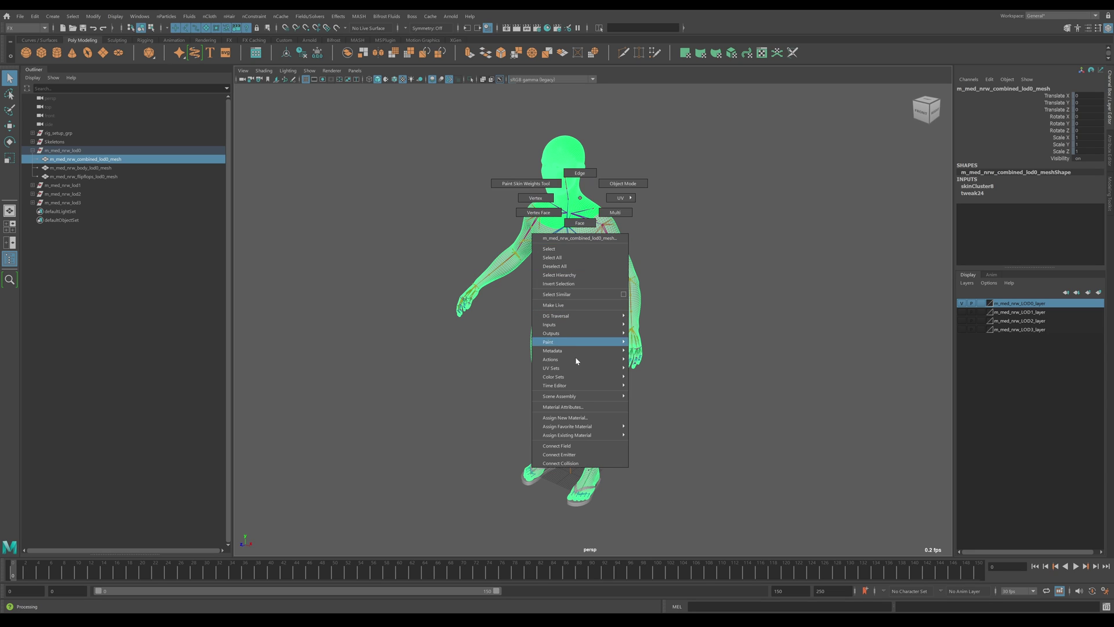
{"action": "mouse_move", "coordinate": [580, 436]}
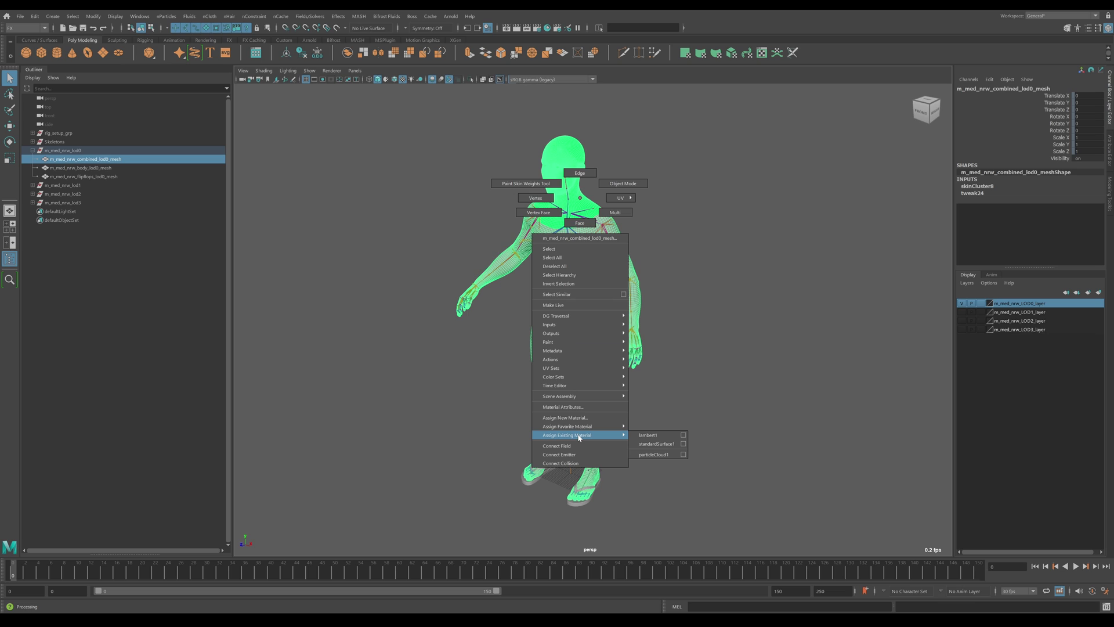
{"action": "left_click", "coordinate": [648, 435]}
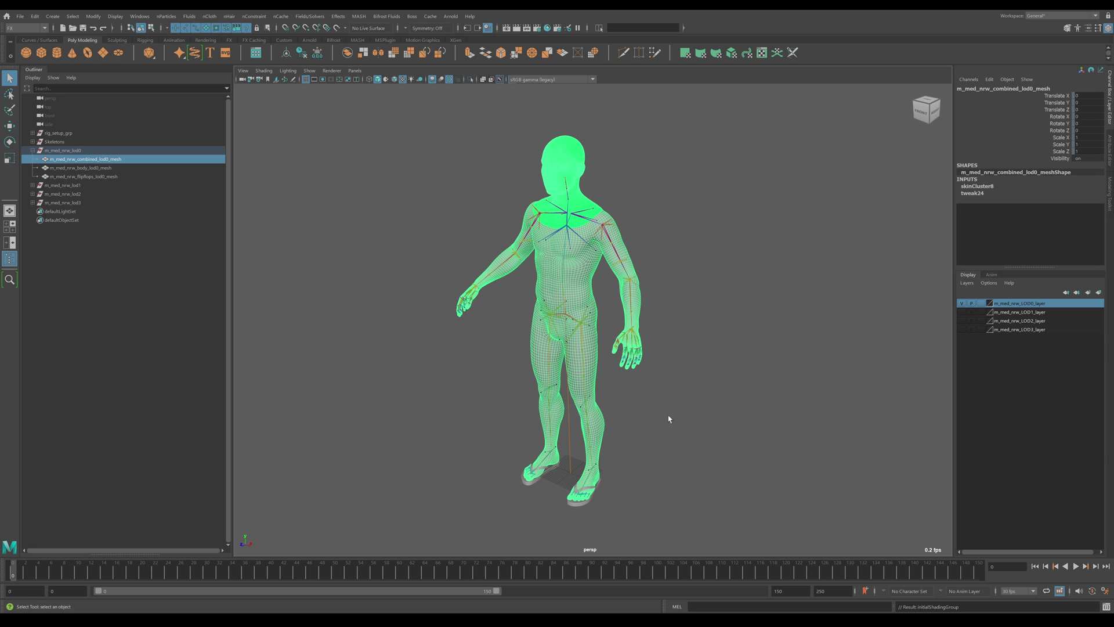
- Rotate the spine_03_drv joint to bend the torso and confirm the combined mesh deforms
{"action": "left_click", "coordinate": [726, 375]}
{"action": "key", "text": "ctrl+a"}
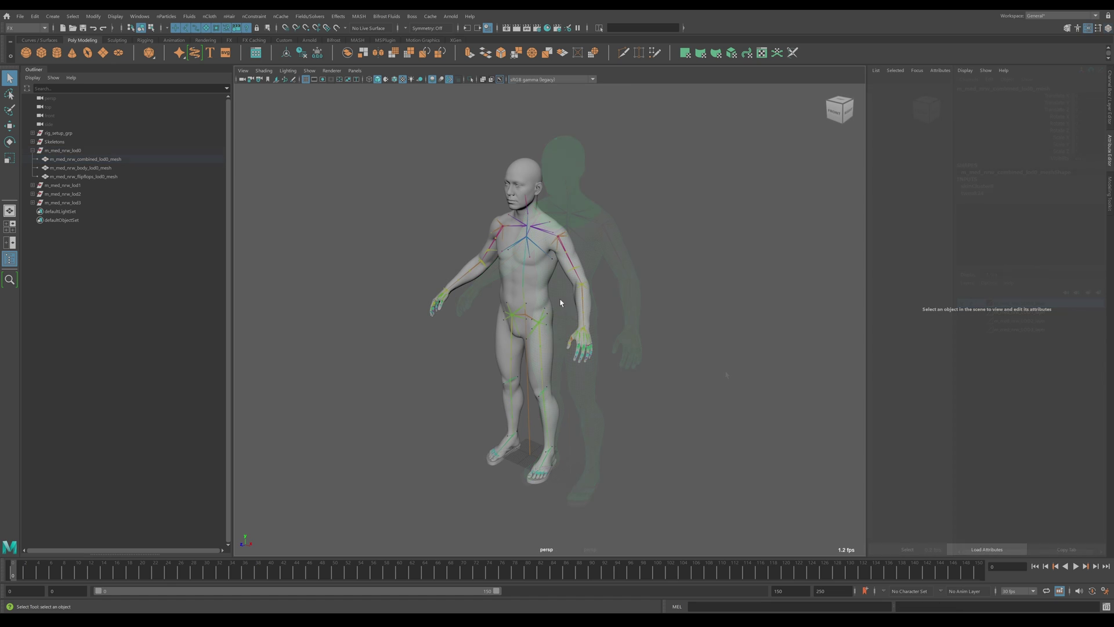
{"action": "scroll", "coordinate": [522, 277], "scroll_direction": "up", "scroll_amount": 2}
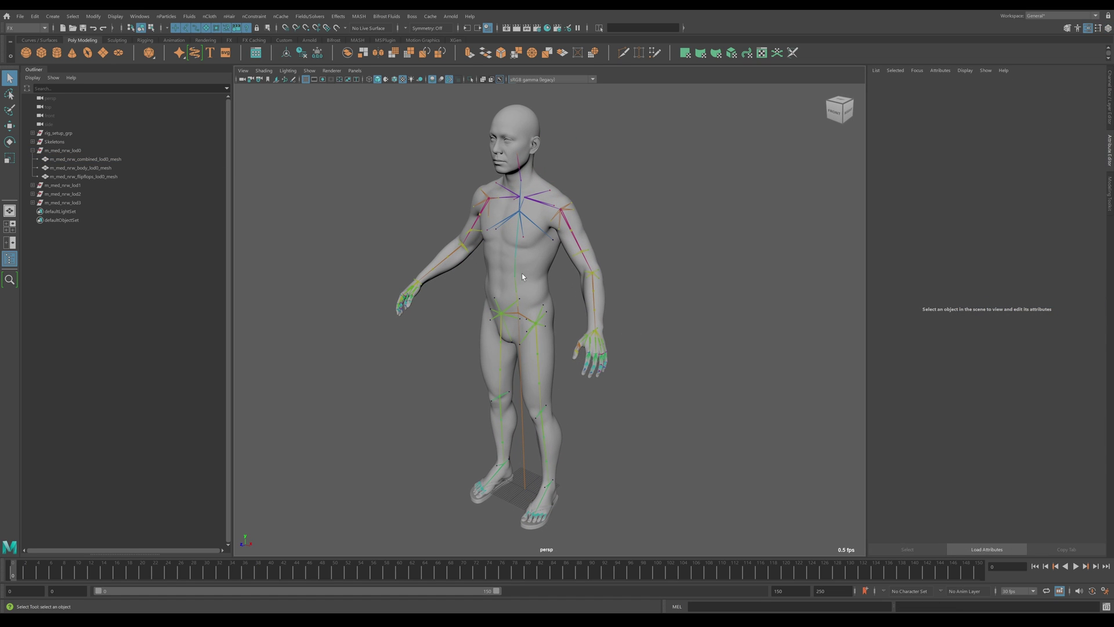
{"action": "left_click", "coordinate": [516, 270]}
{"action": "key", "text": "e"}
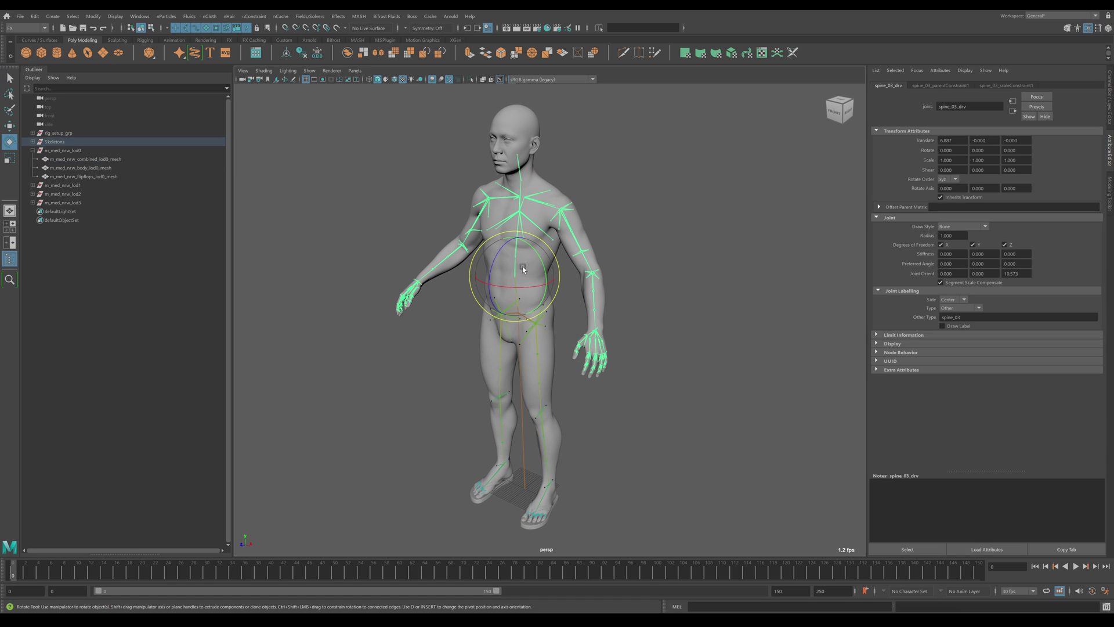
{"action": "mouse_move", "coordinate": [537, 288]}
{"action": "left_mouse_down"}
{"action": "mouse_move", "coordinate": [554, 286]}
{"action": "mouse_move", "coordinate": [460, 294]}
{"action": "mouse_move", "coordinate": [528, 293]}
{"action": "left_mouse_up"}
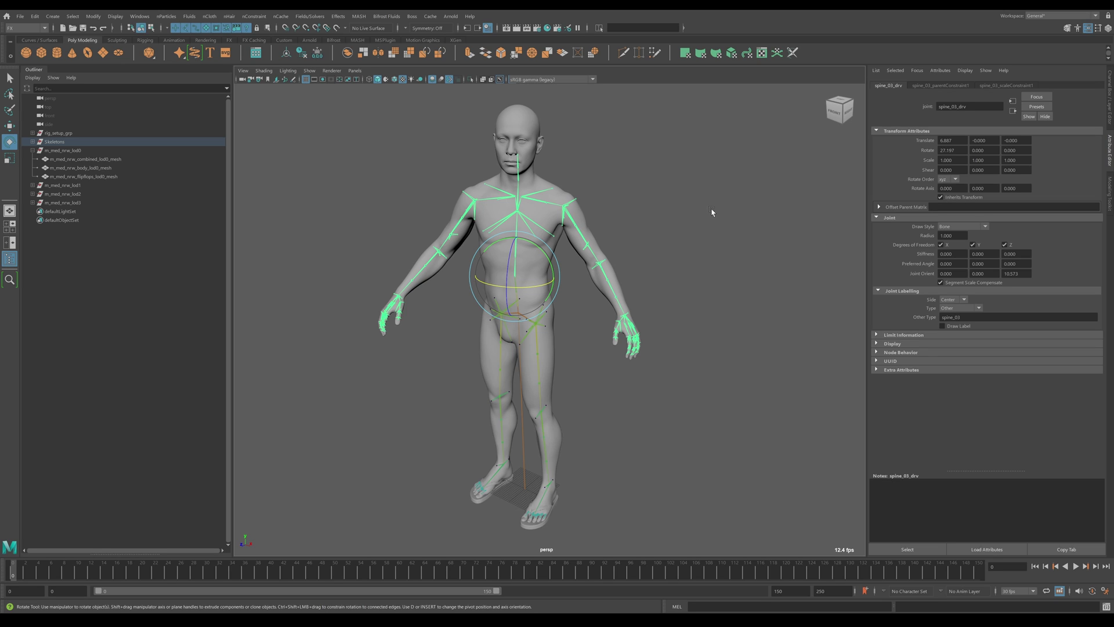
{"action": "left_click", "coordinate": [712, 212]}
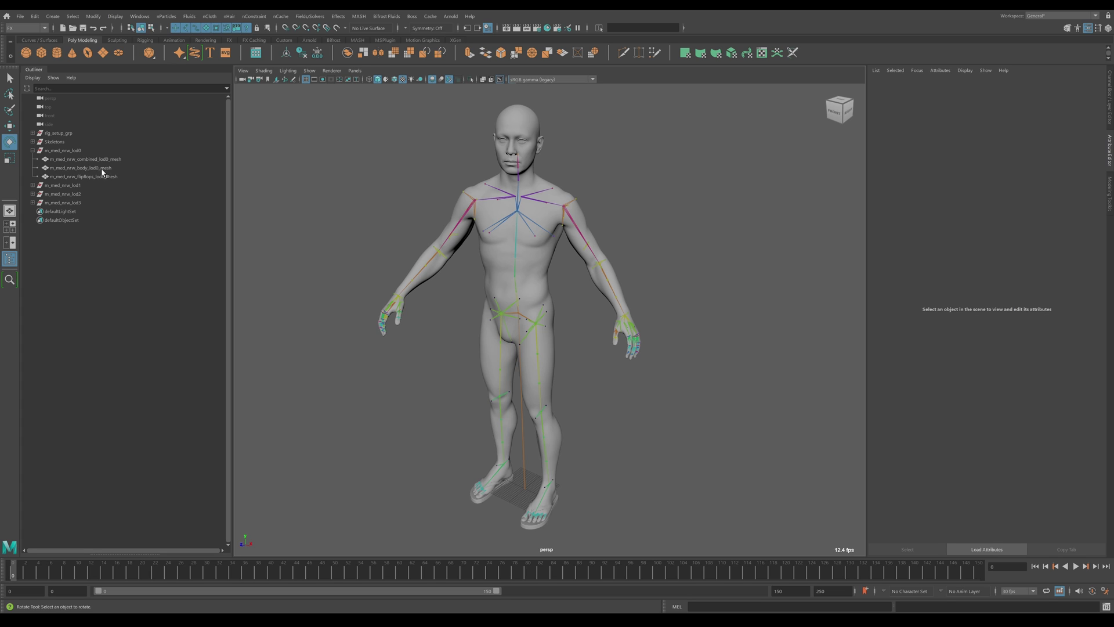
- Hide m_med_nrw_body_lod0_mesh, leaving the combined head-and-body mesh visible
{"action": "left_click", "coordinate": [93, 168]}
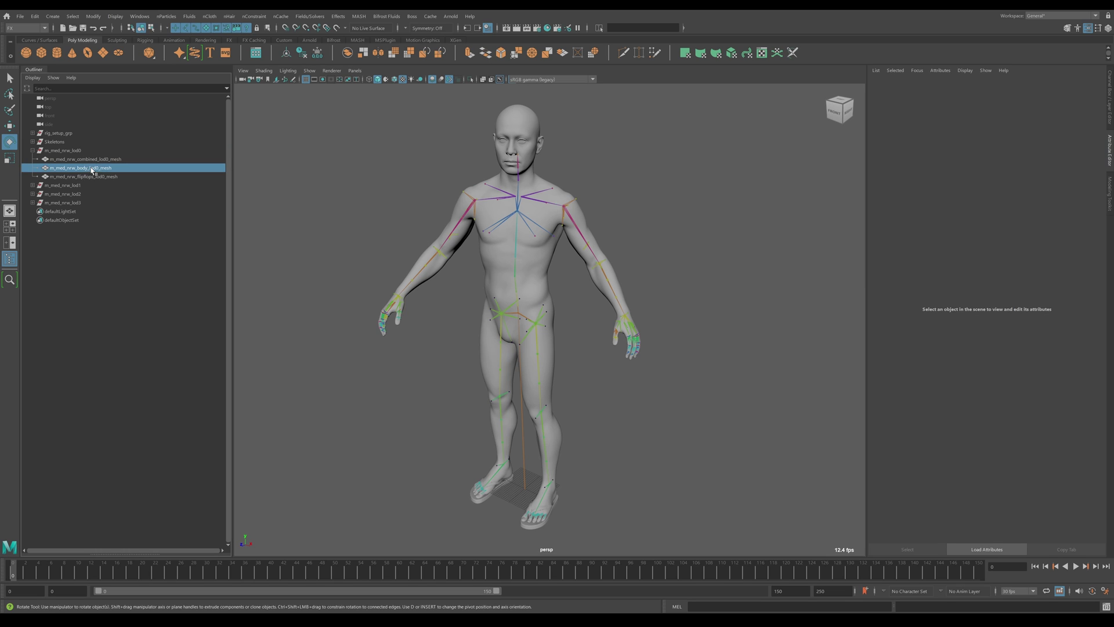
{"action": "key", "text": "h"}
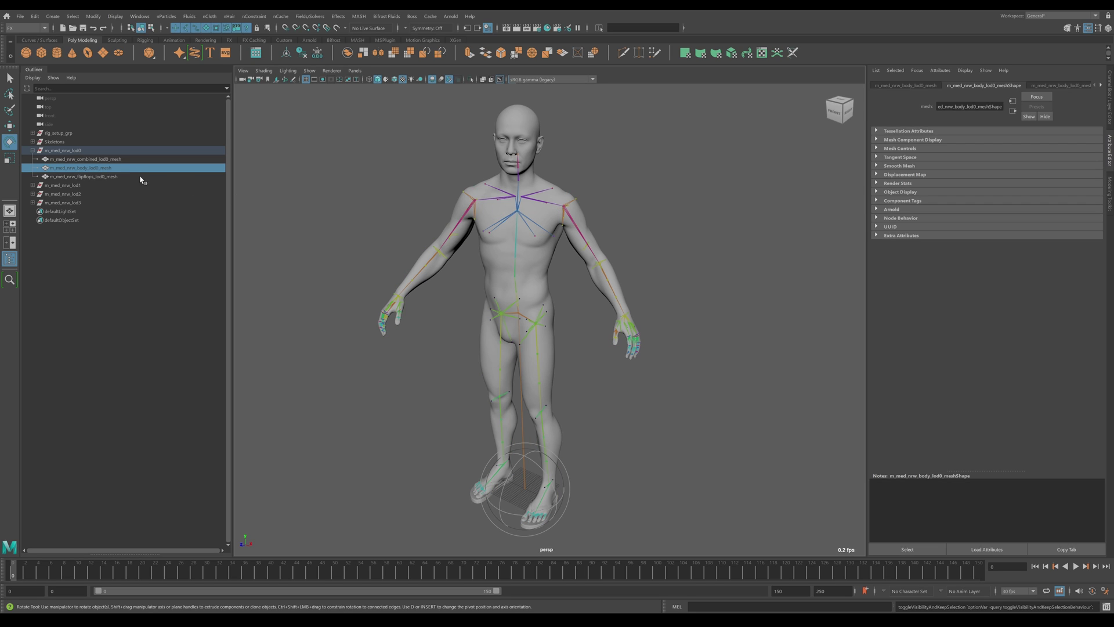
{"action": "left_click", "coordinate": [114, 159]}
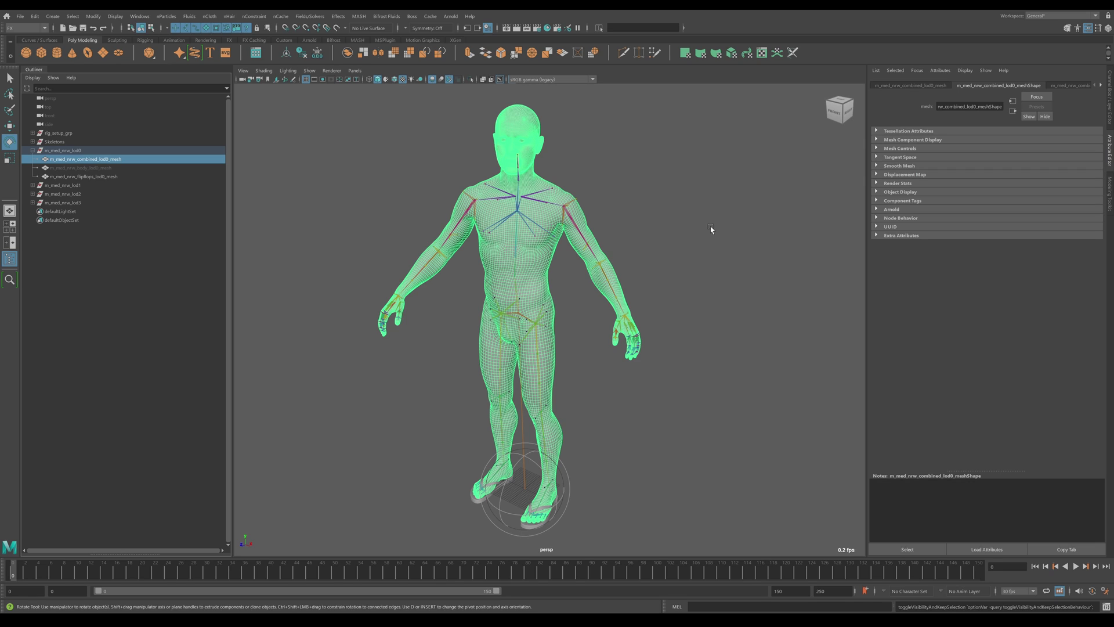
{"action": "left_click", "coordinate": [712, 231]}
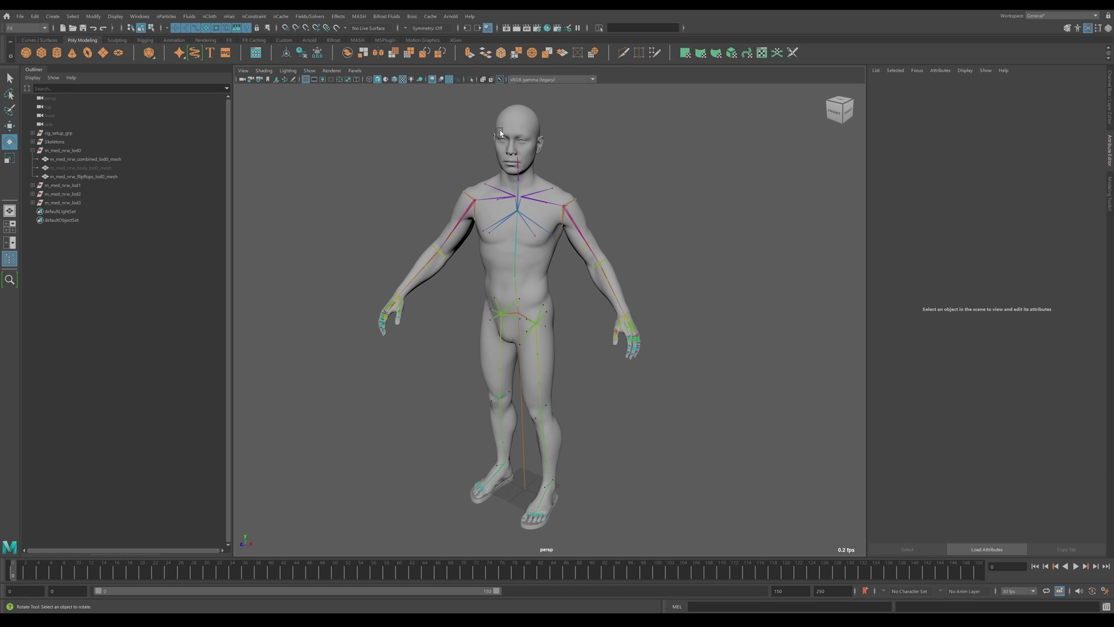